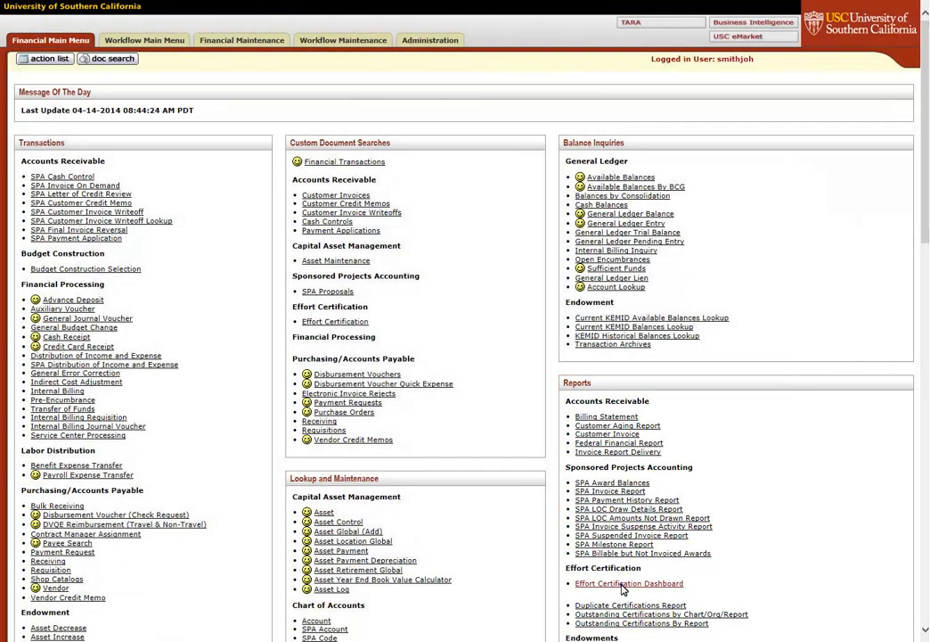
- Open the Effort Certification Dashboard from Reports > Effort Certification
{"action": "left_click", "coordinate": [623, 585]}
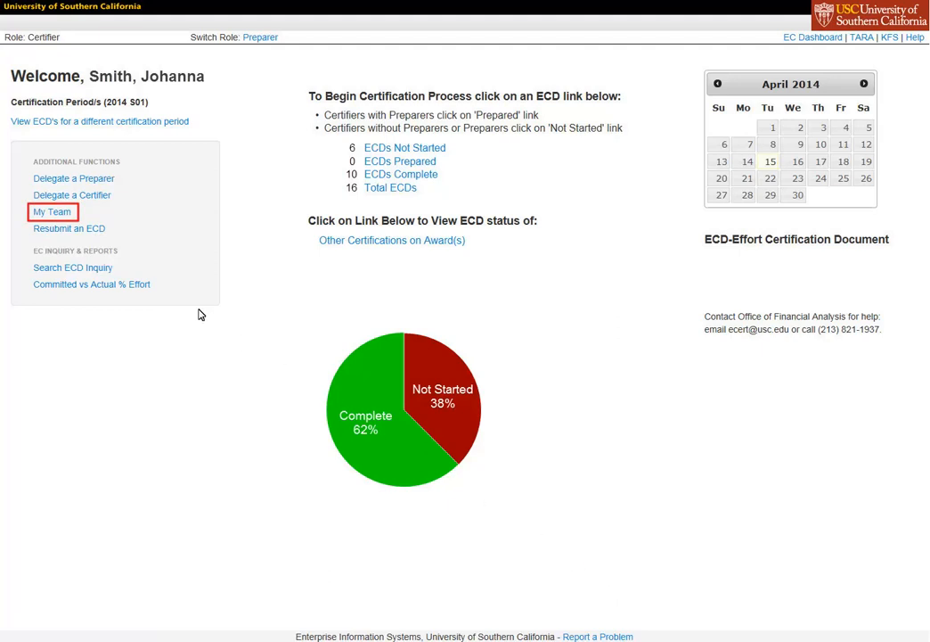
{"action": "left_click", "coordinate": [52, 212]}
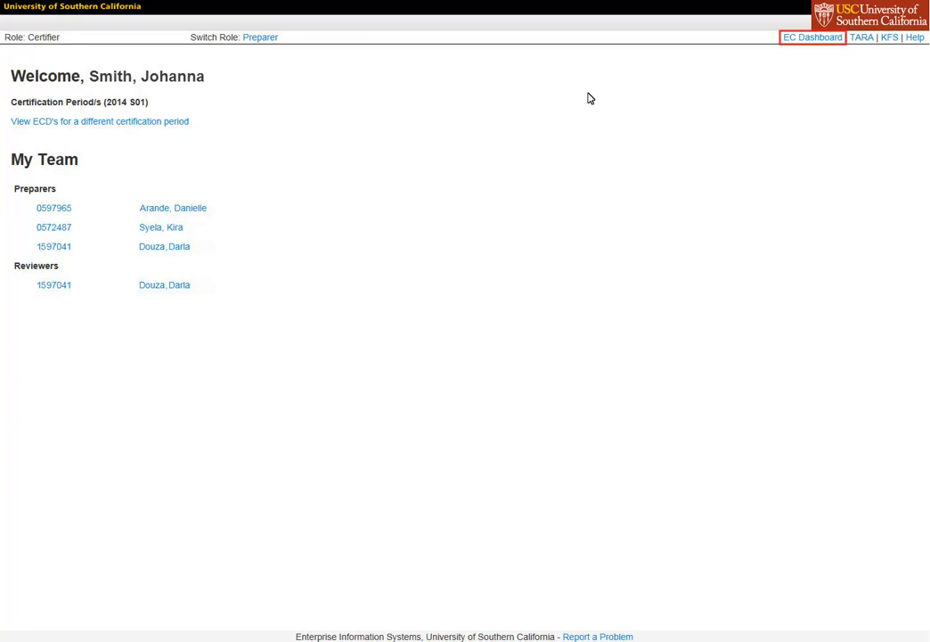
{"action": "left_click", "coordinate": [814, 41]}
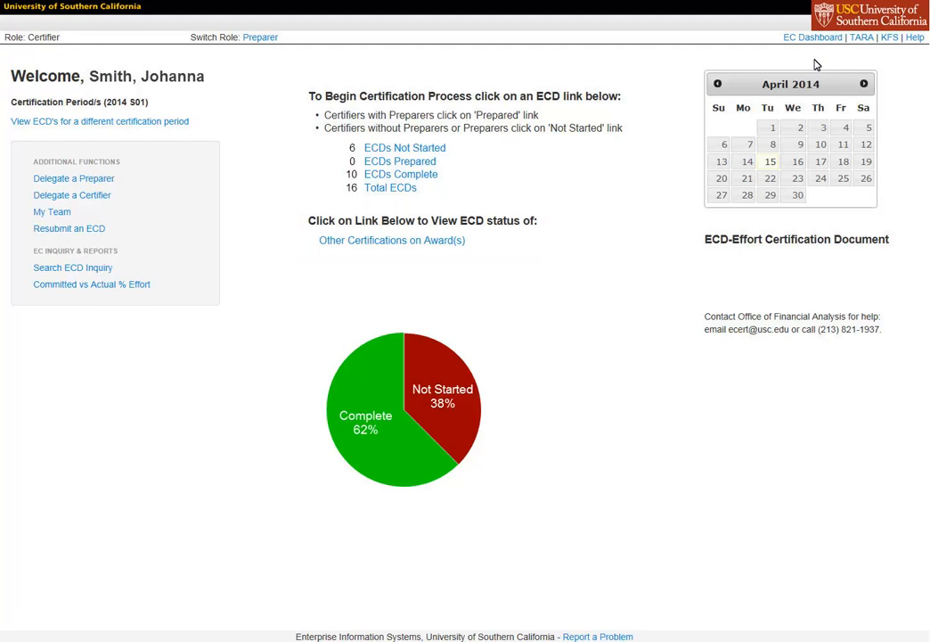
{"action": "left_click", "coordinate": [399, 248]}
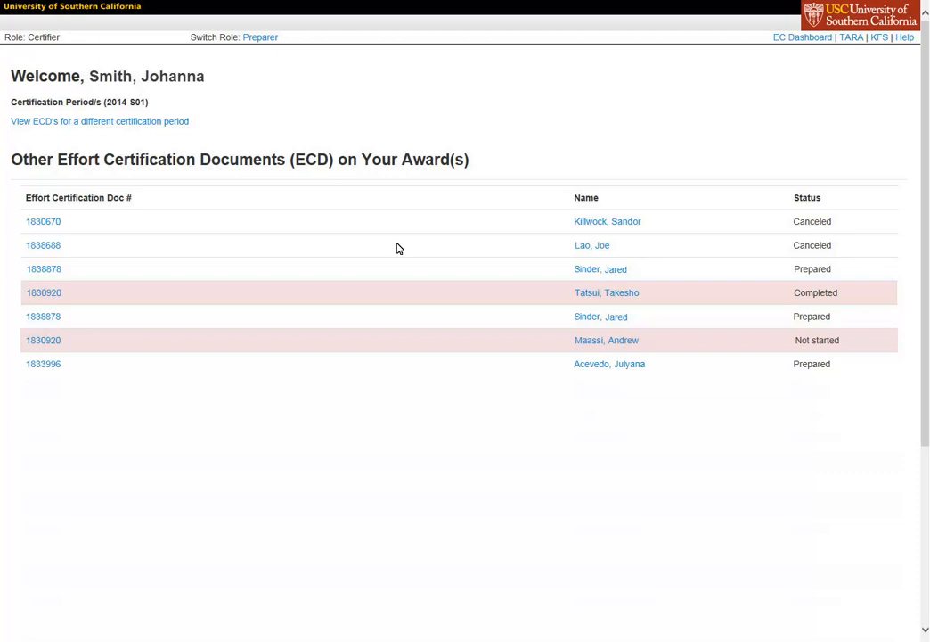
{"action": "left_click", "coordinate": [804, 39]}
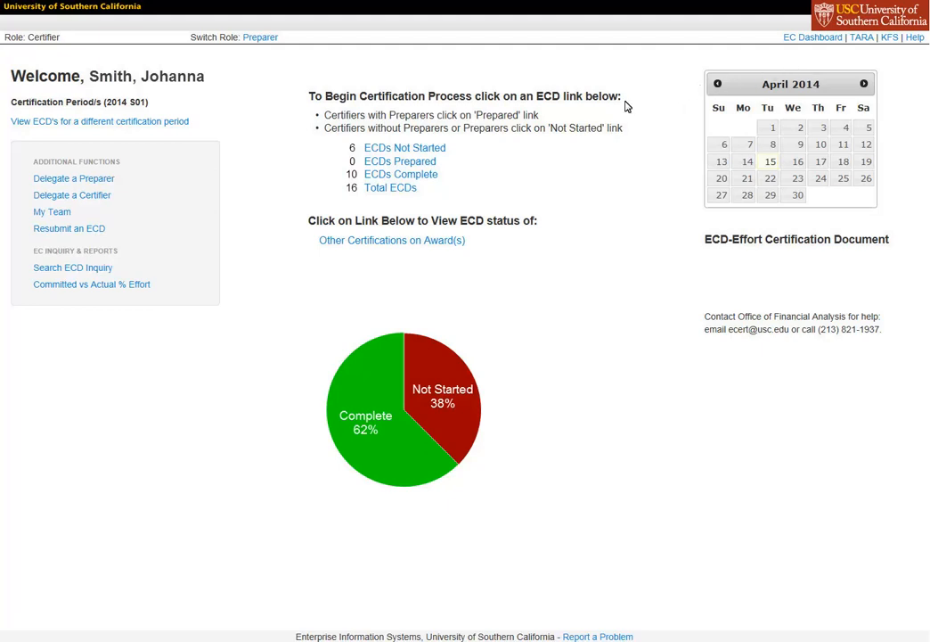
- List the ECDs not started, filter them by a certifier's employee ID, then reset the filter
{"action": "left_click", "coordinate": [397, 153]}
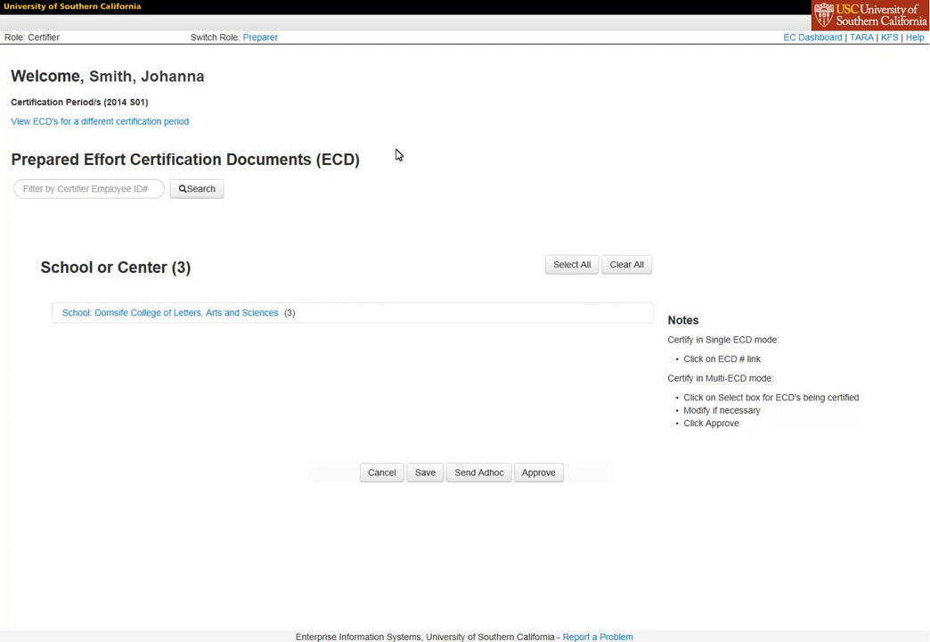
{"action": "left_click", "coordinate": [78, 193]}
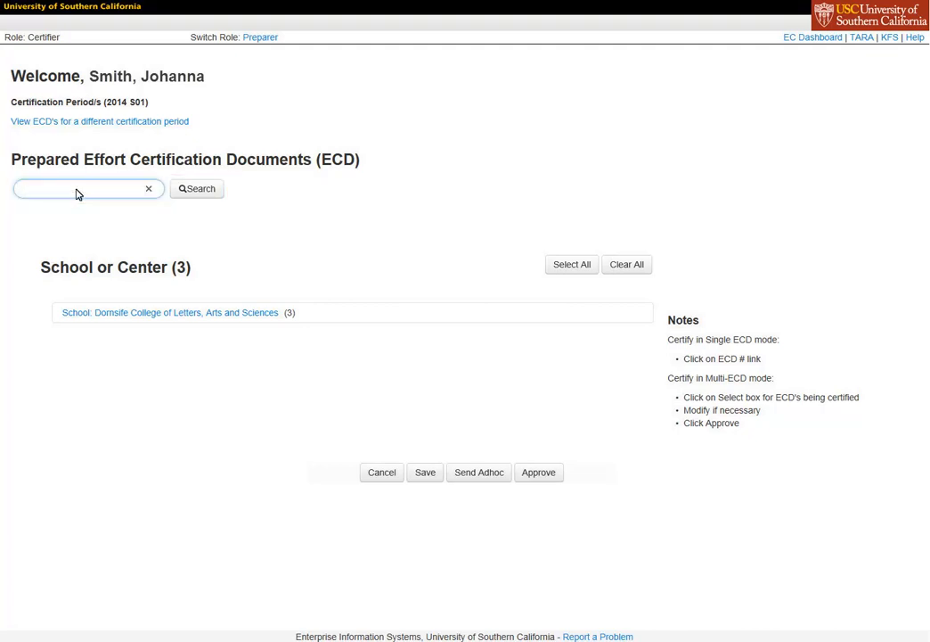
{"action": "type", "text": "0815028"}
{"action": "left_click", "coordinate": [196, 190]}
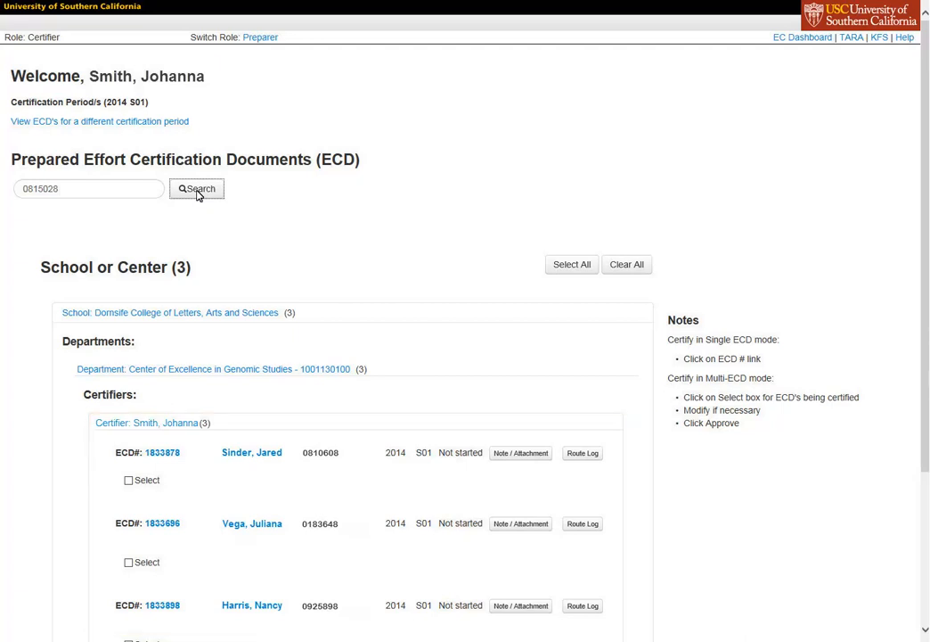
{"action": "left_click", "coordinate": [198, 190]}
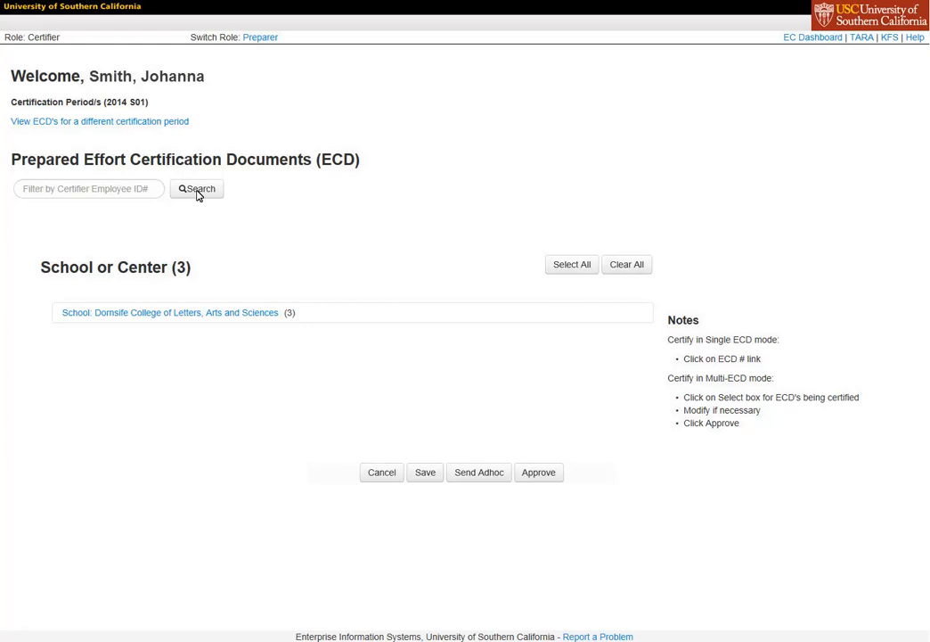
{"action": "left_click", "coordinate": [163, 315]}
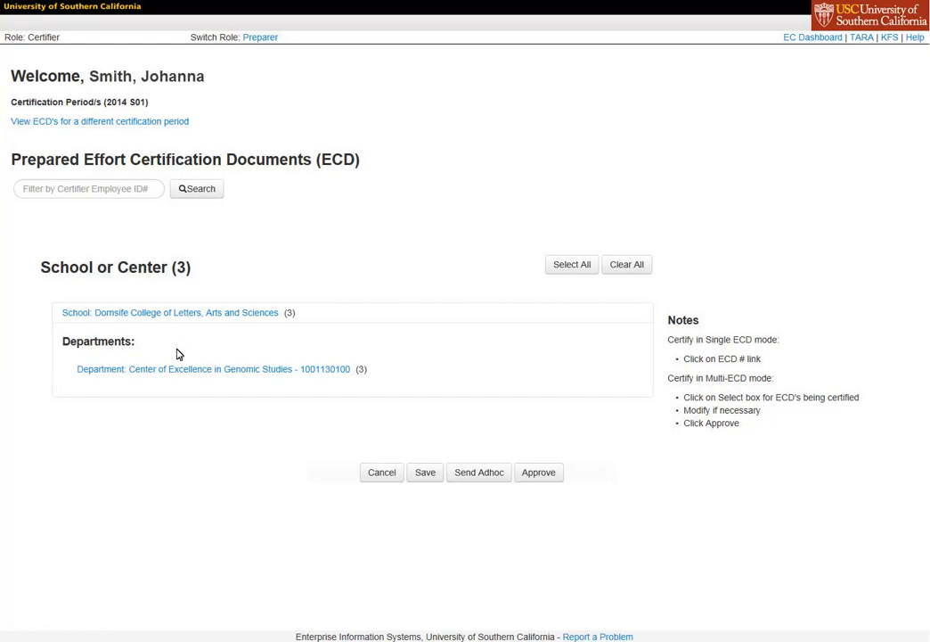
{"action": "left_click", "coordinate": [188, 376]}
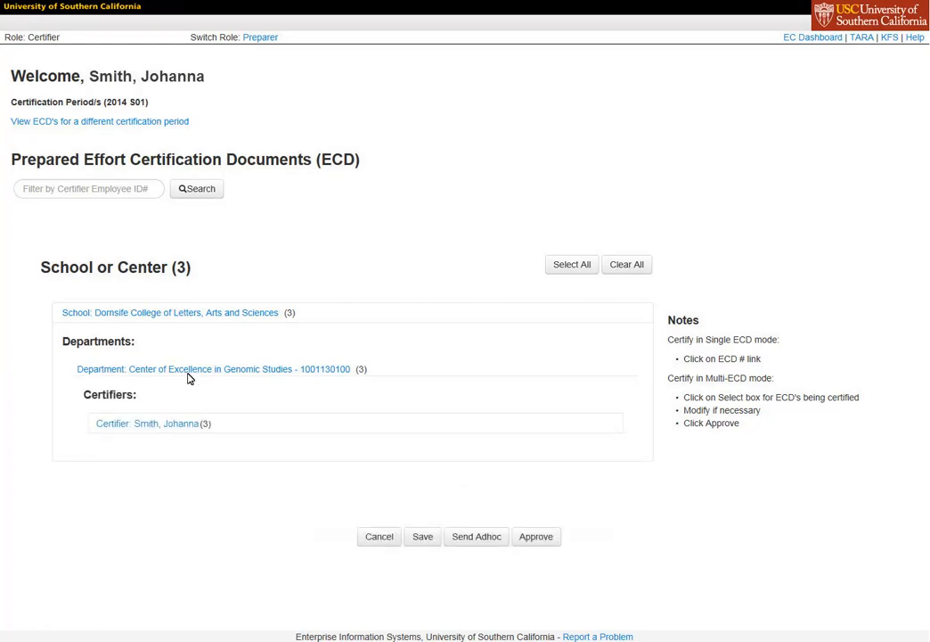
{"action": "left_click", "coordinate": [154, 425]}
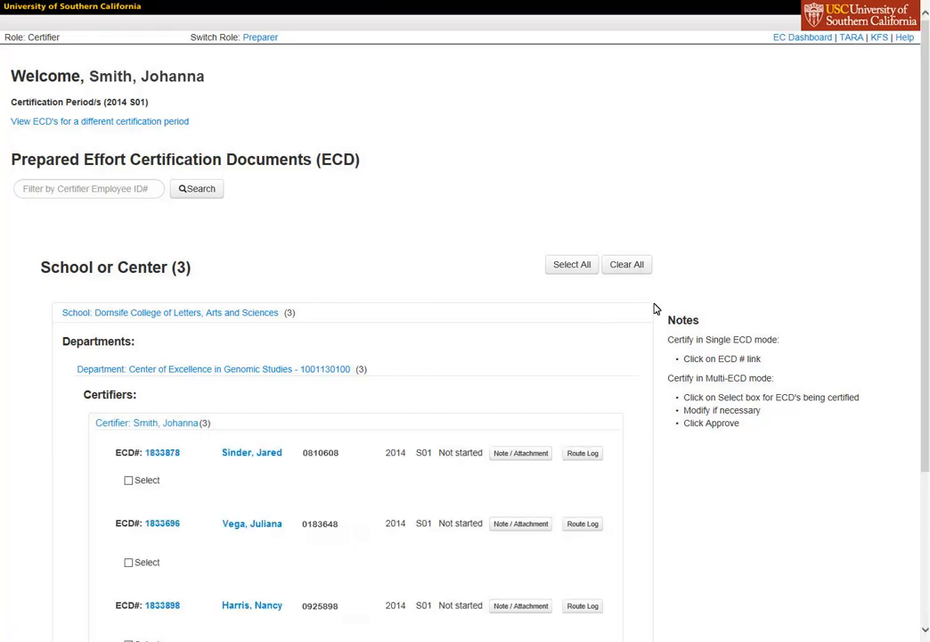
{"action": "left_click_drag", "start_coordinate": [924, 243], "coordinate": [924, 348]}
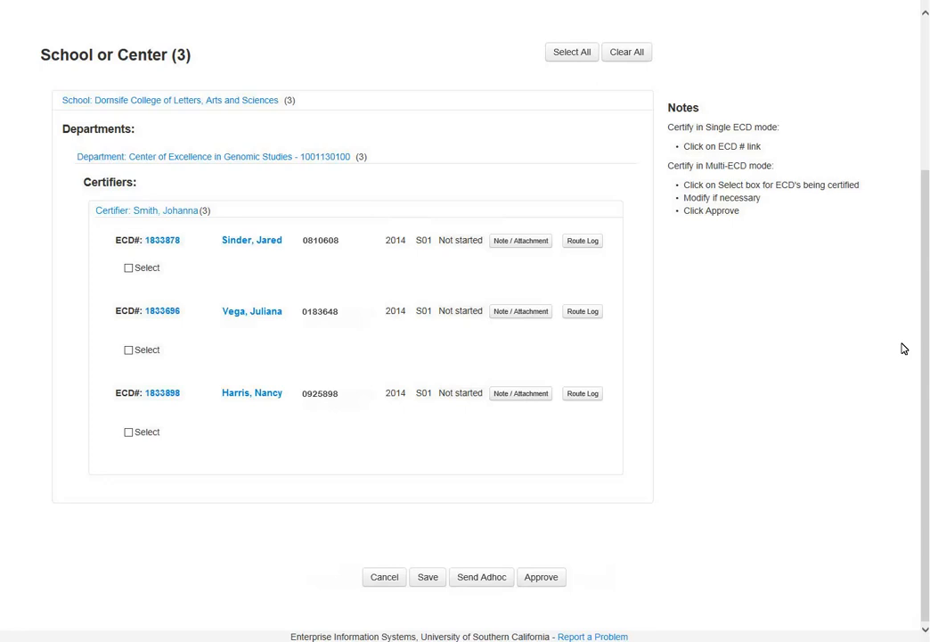
{"action": "left_click", "coordinate": [162, 242]}
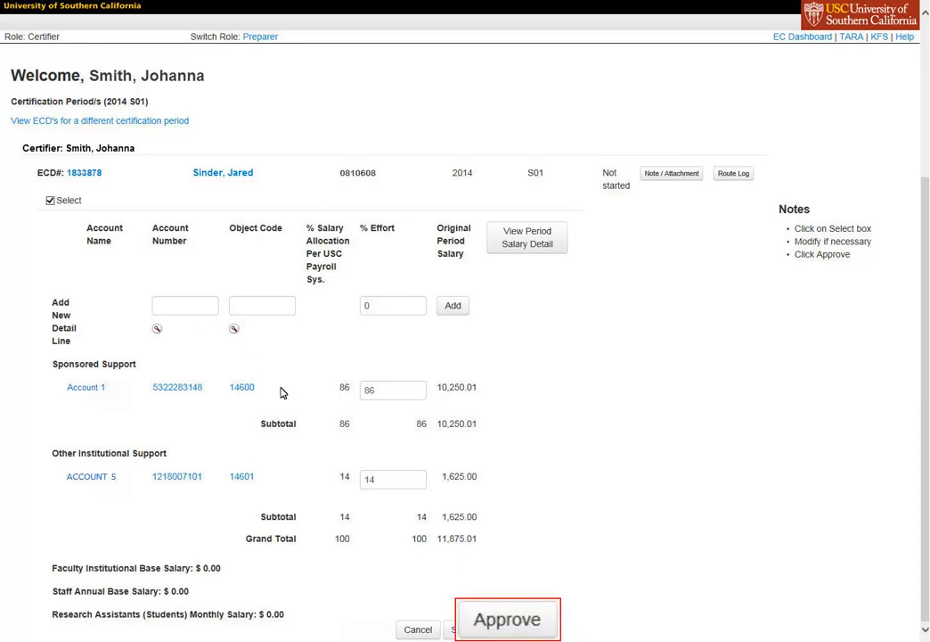
{"action": "left_click", "coordinate": [508, 629]}
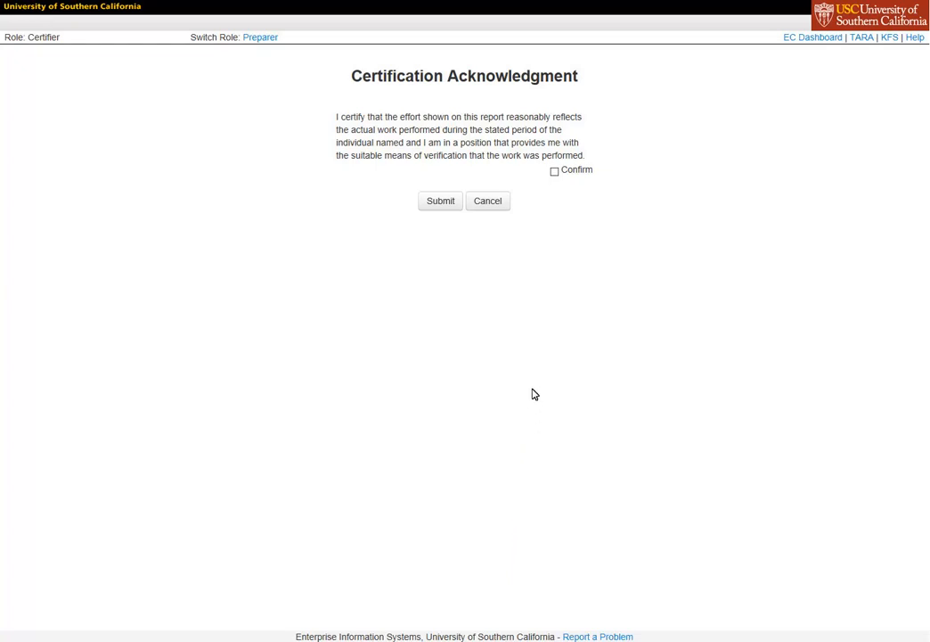
{"action": "left_click", "coordinate": [554, 172]}
{"action": "left_click", "coordinate": [443, 204]}
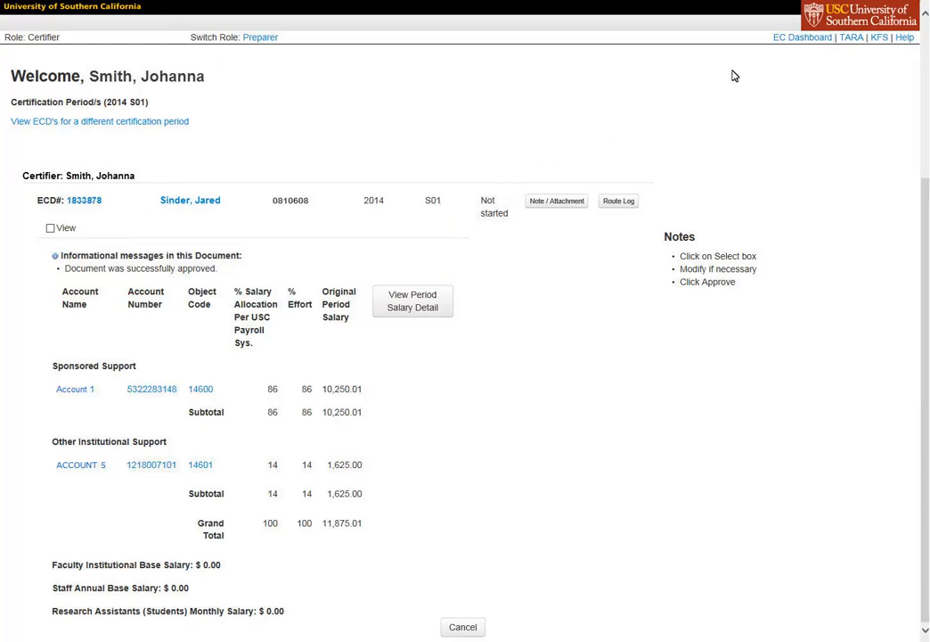
- Return to the dashboard, now at 11 of 16 complete, and open the Prepared ECDs list
{"action": "left_click", "coordinate": [805, 37]}
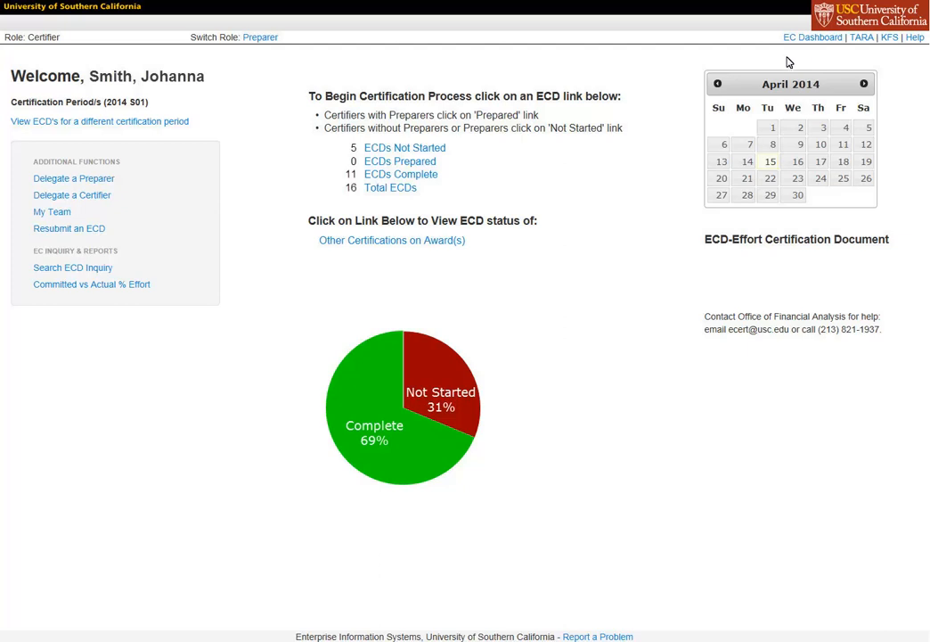
{"action": "left_click", "coordinate": [401, 155]}
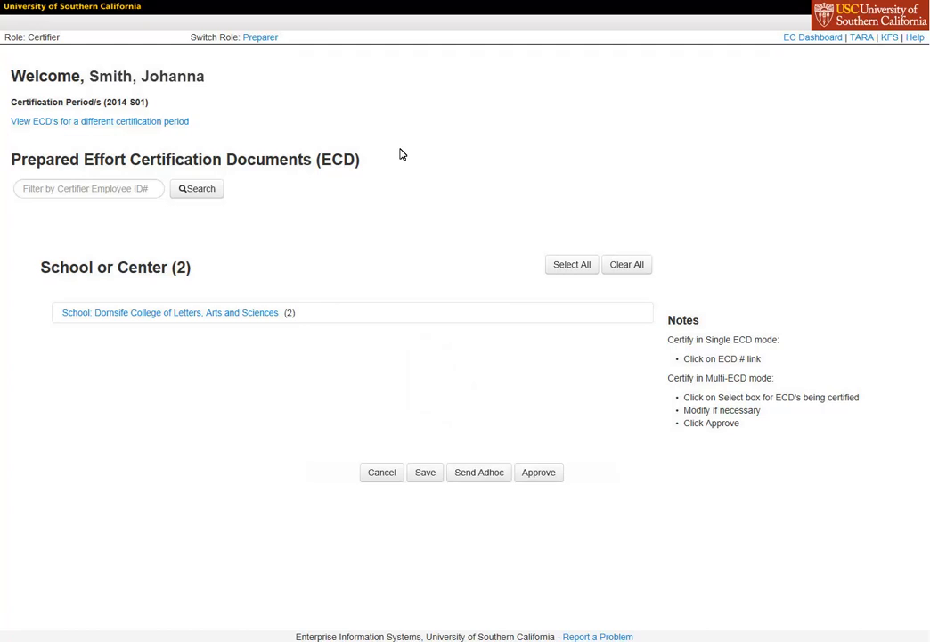
{"action": "left_click", "coordinate": [77, 193]}
{"action": "type", "text": "0815028"}
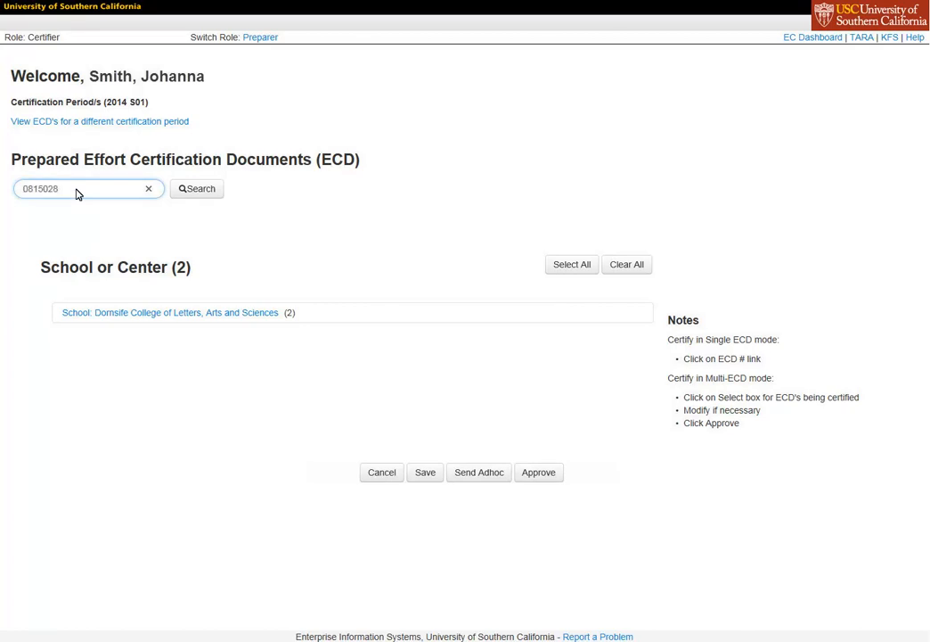
{"action": "left_click", "coordinate": [200, 191]}
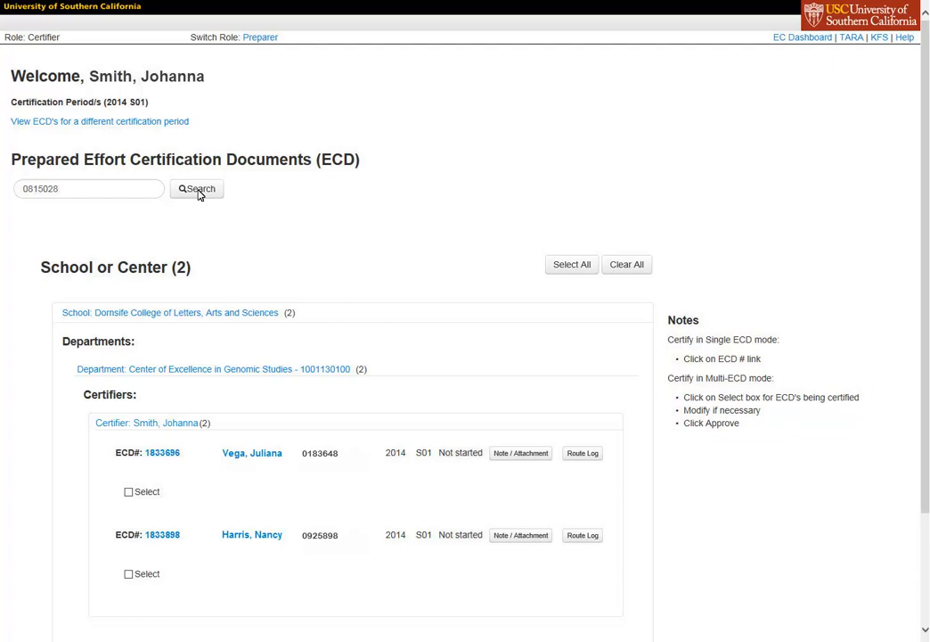
{"action": "left_click", "coordinate": [163, 452]}
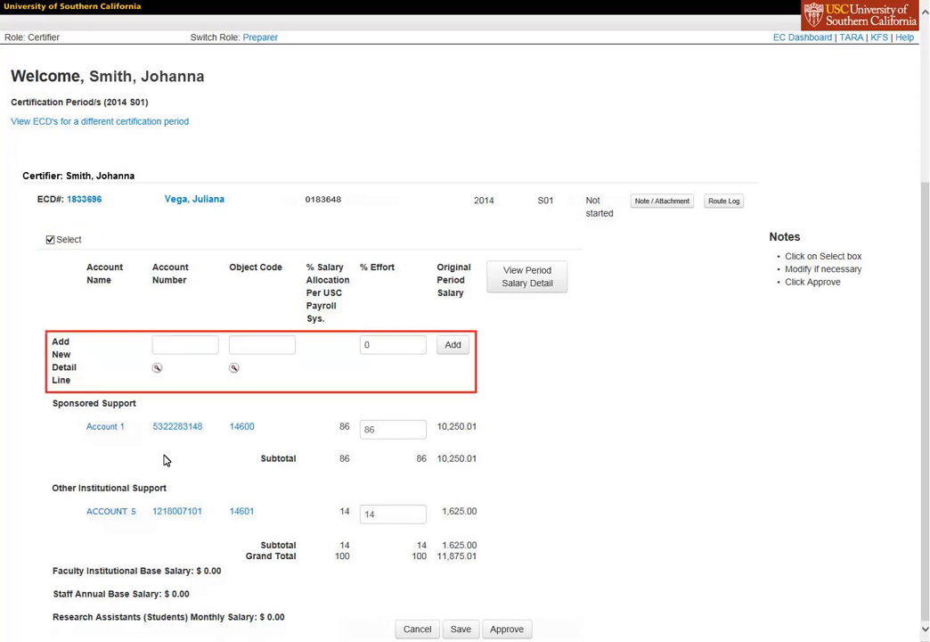
- Add an Account 2 detail line with object code 14600 and 10% effort
{"action": "left_click", "coordinate": [182, 351]}
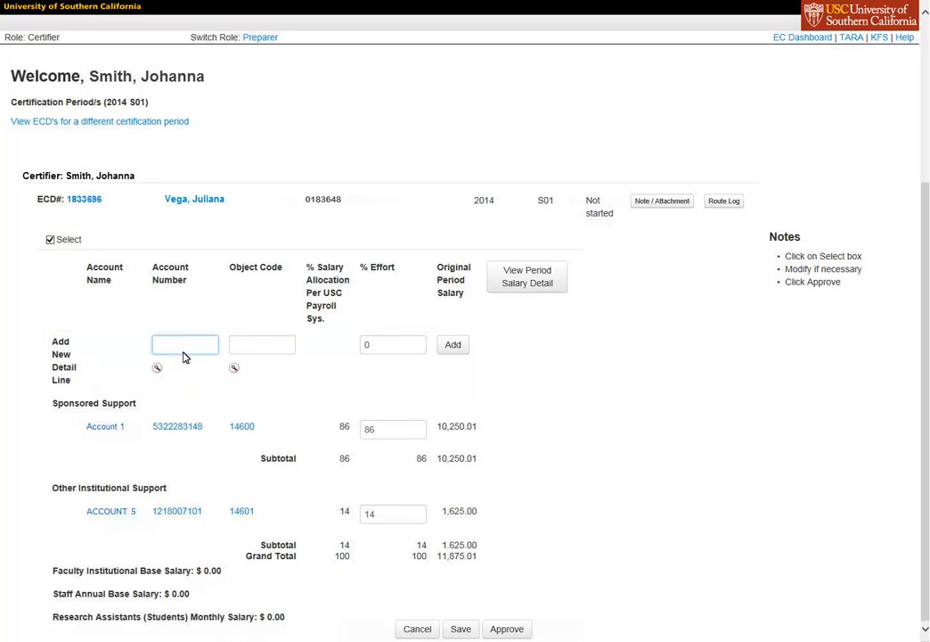
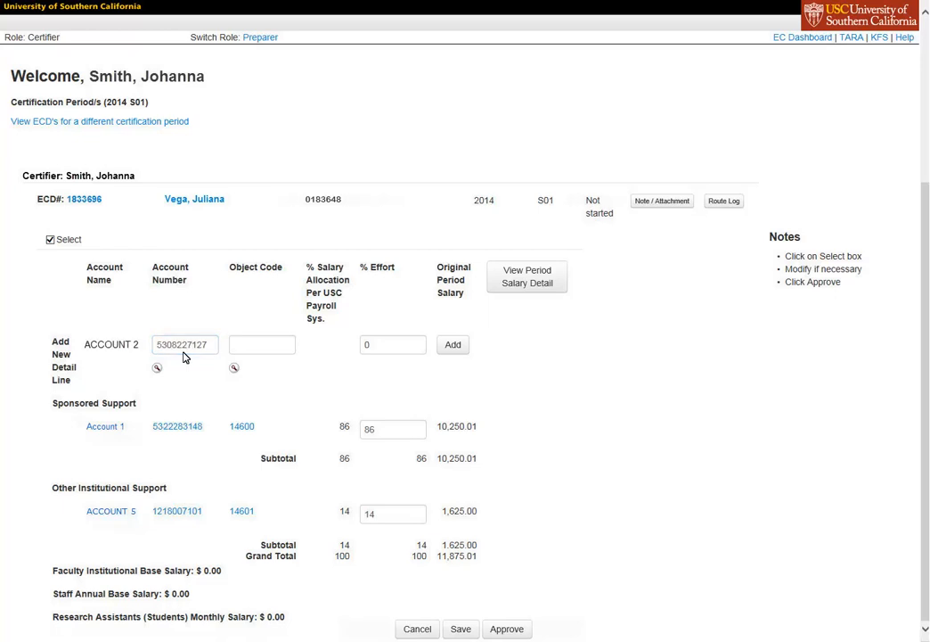
{"action": "left_click", "coordinate": [256, 349]}
{"action": "type", "text": "14600"}
{"action": "left_click", "coordinate": [258, 319]}
{"action": "left_click", "coordinate": [383, 353]}
{"action": "key", "text": "BackSpace"}
{"action": "type", "text": "10"}
{"action": "left_click", "coordinate": [451, 351]}
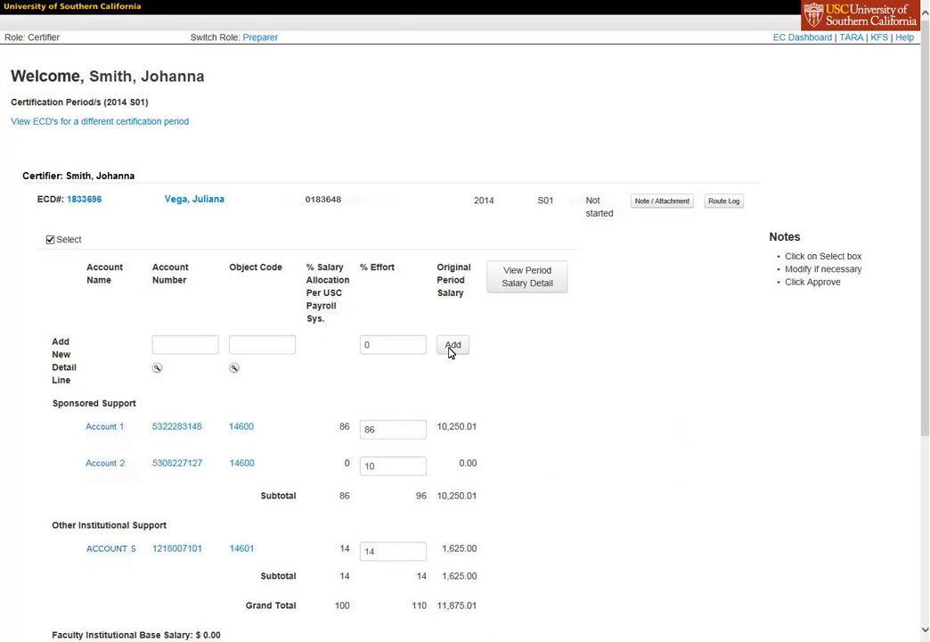
- Change Account 1's effort from 86% to 76%
{"action": "double_click", "coordinate": [392, 429]}
{"action": "key", "text": "BackSpace"}
{"action": "type", "text": "76"}
{"action": "left_click", "coordinate": [405, 455]}
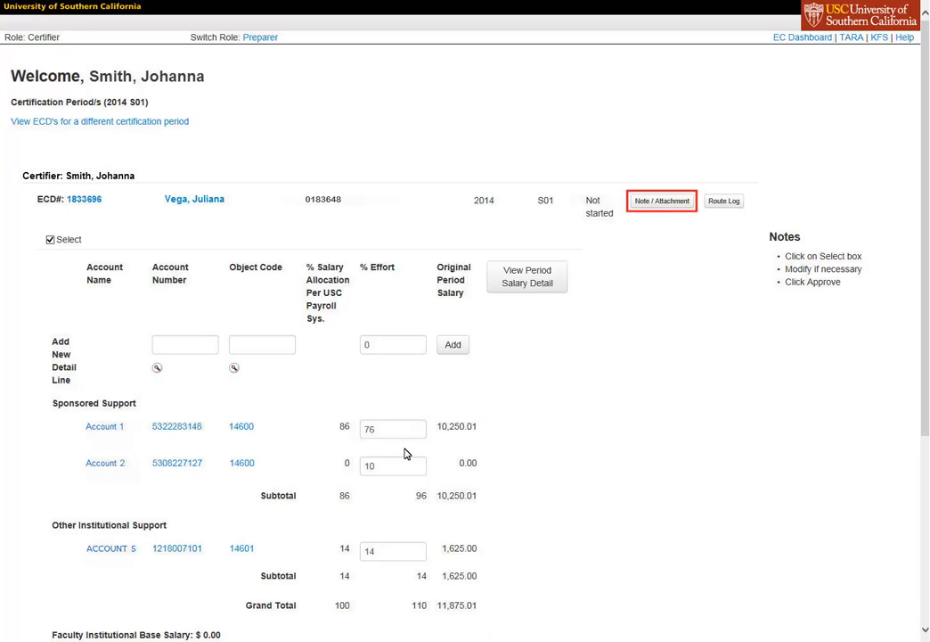
{"action": "left_click", "coordinate": [663, 202]}
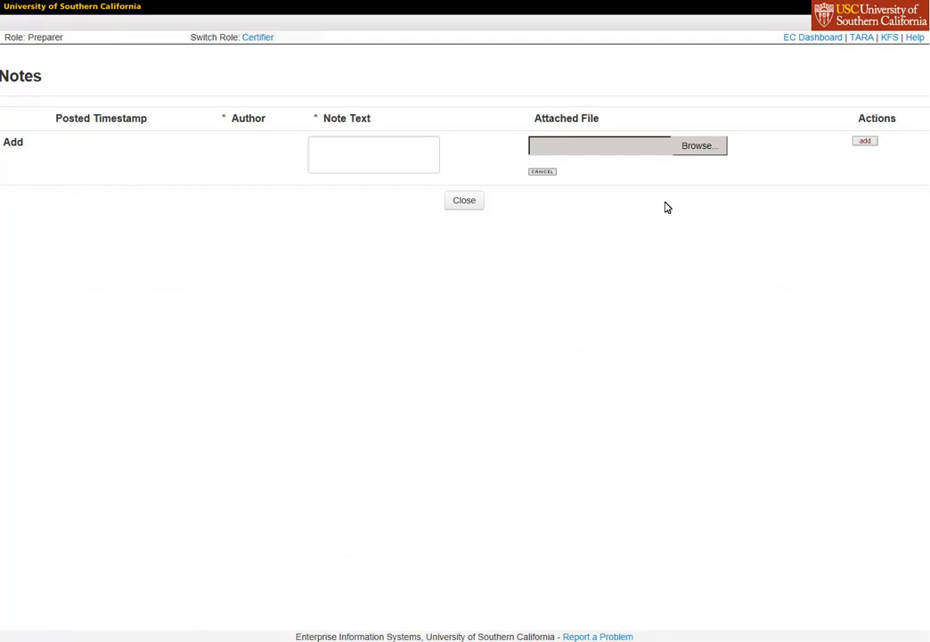
{"action": "left_click", "coordinate": [379, 170]}
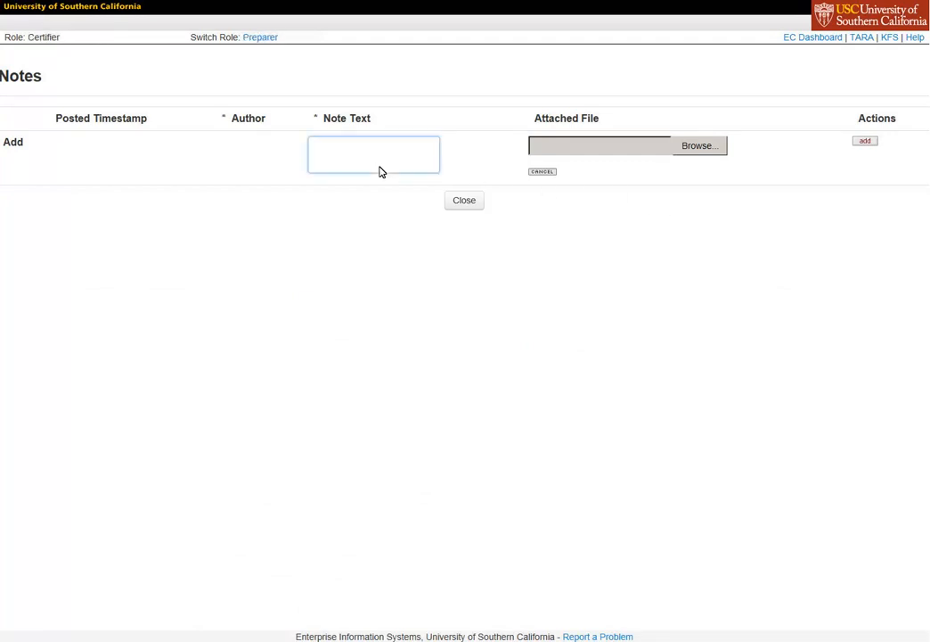
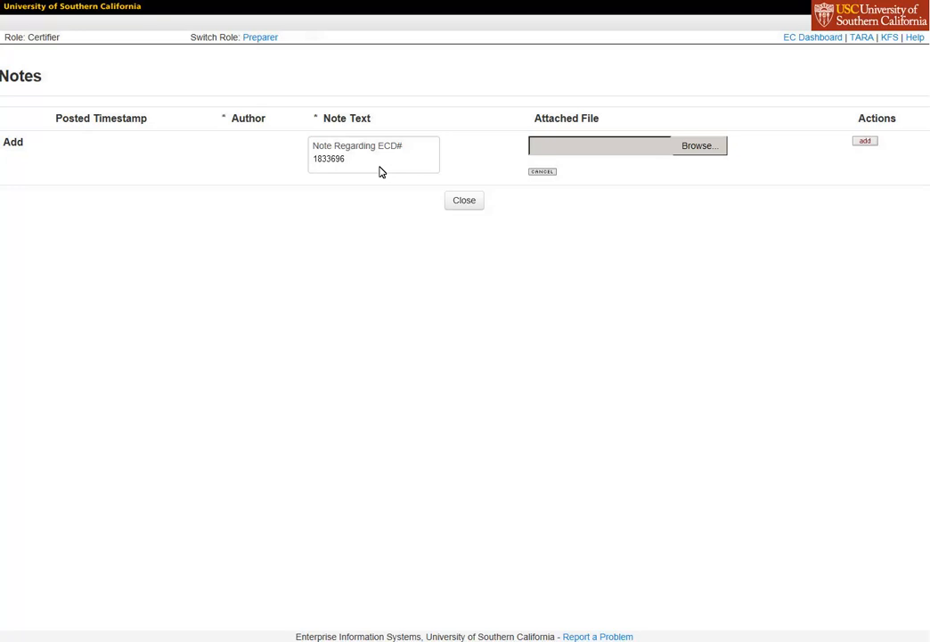
{"action": "left_click", "coordinate": [700, 151]}
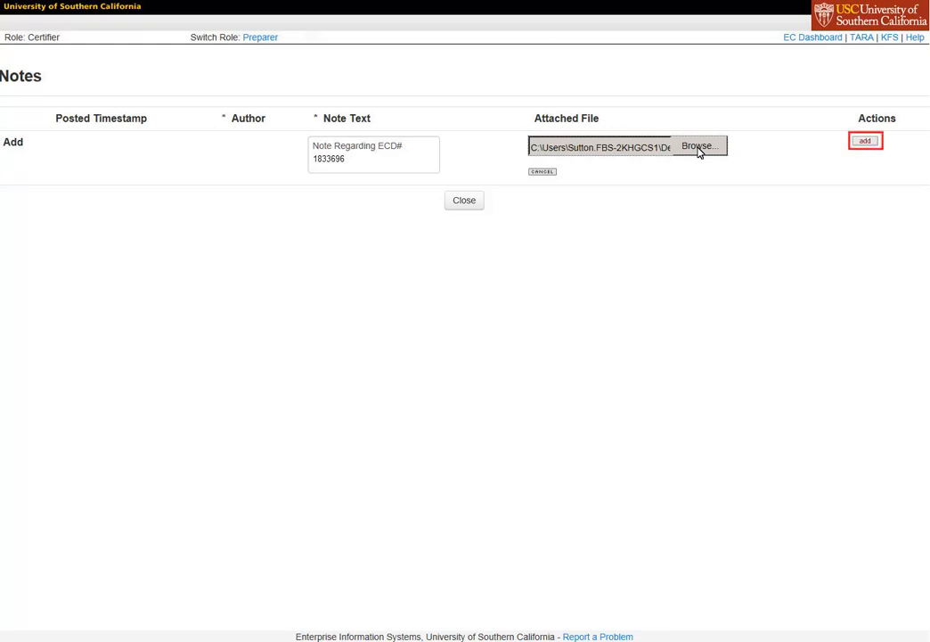
{"action": "left_click", "coordinate": [865, 143]}
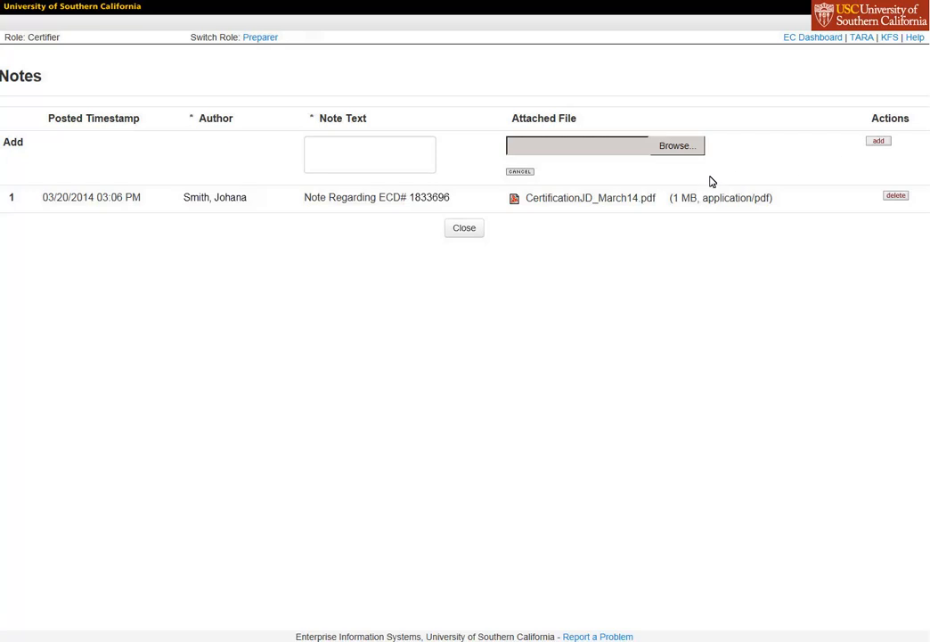
{"action": "left_click", "coordinate": [464, 229]}
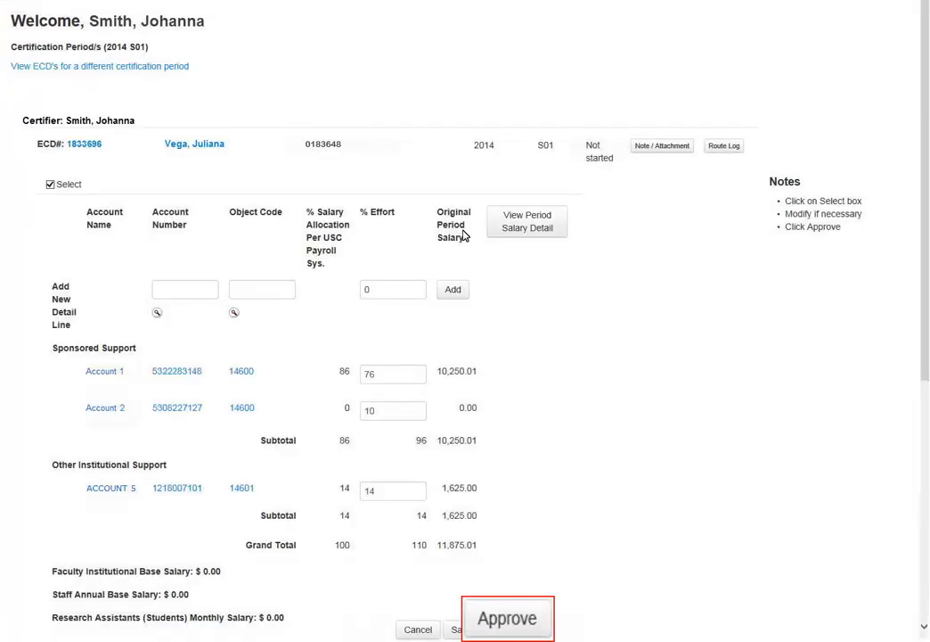
{"action": "left_click", "coordinate": [508, 630]}
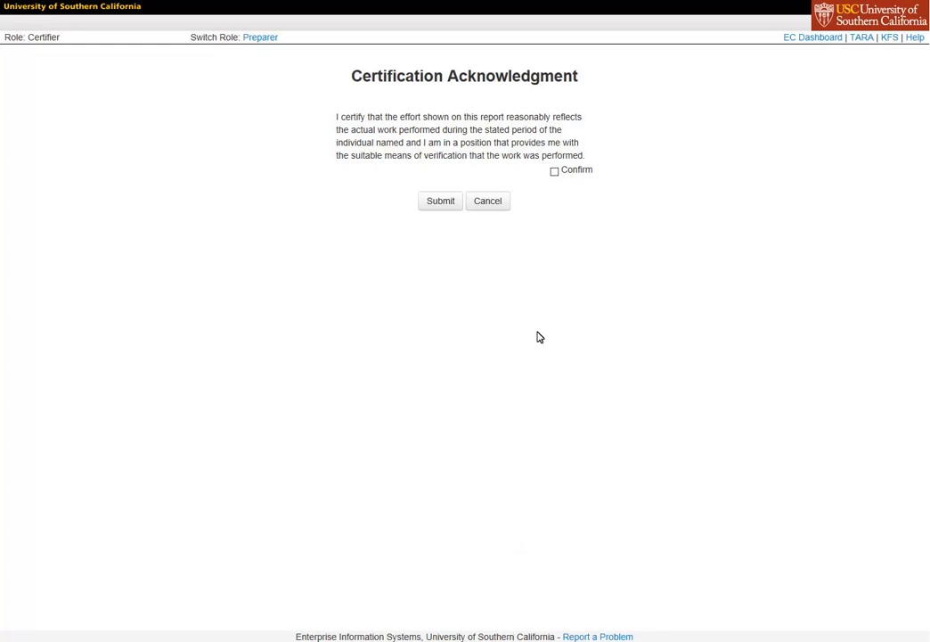
{"action": "left_click", "coordinate": [554, 173]}
{"action": "left_click", "coordinate": [442, 204]}
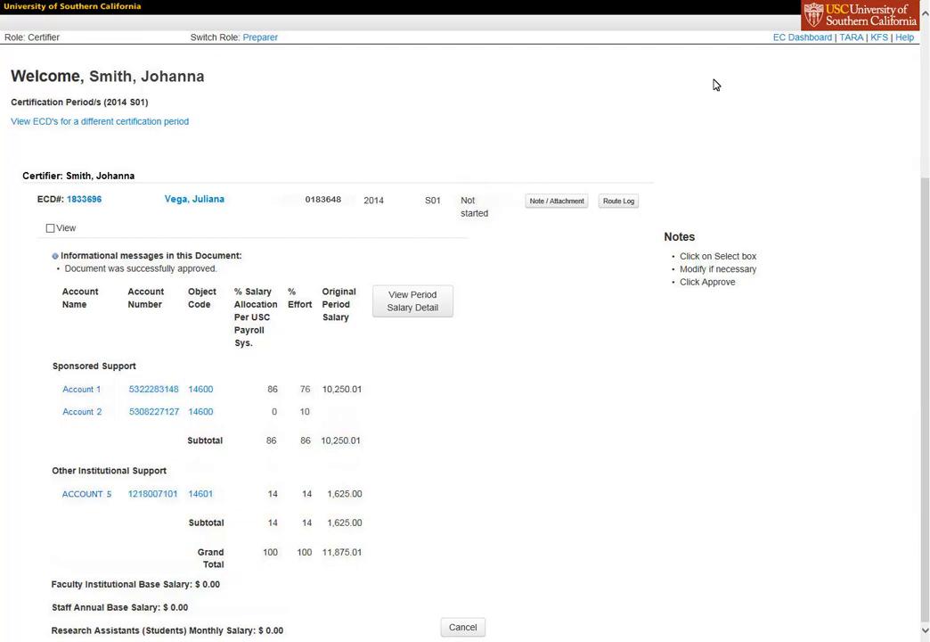
{"action": "left_click", "coordinate": [803, 39]}
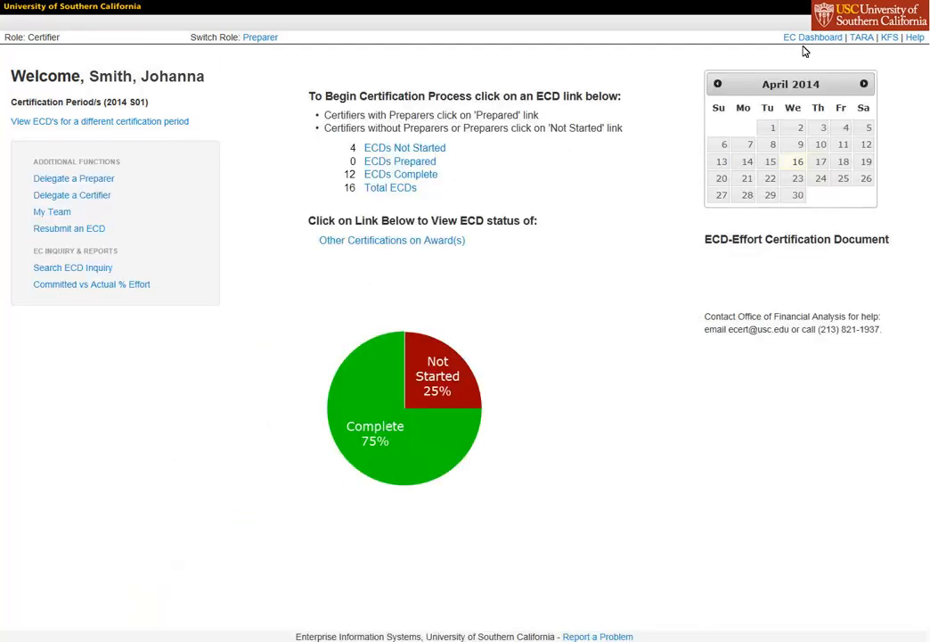